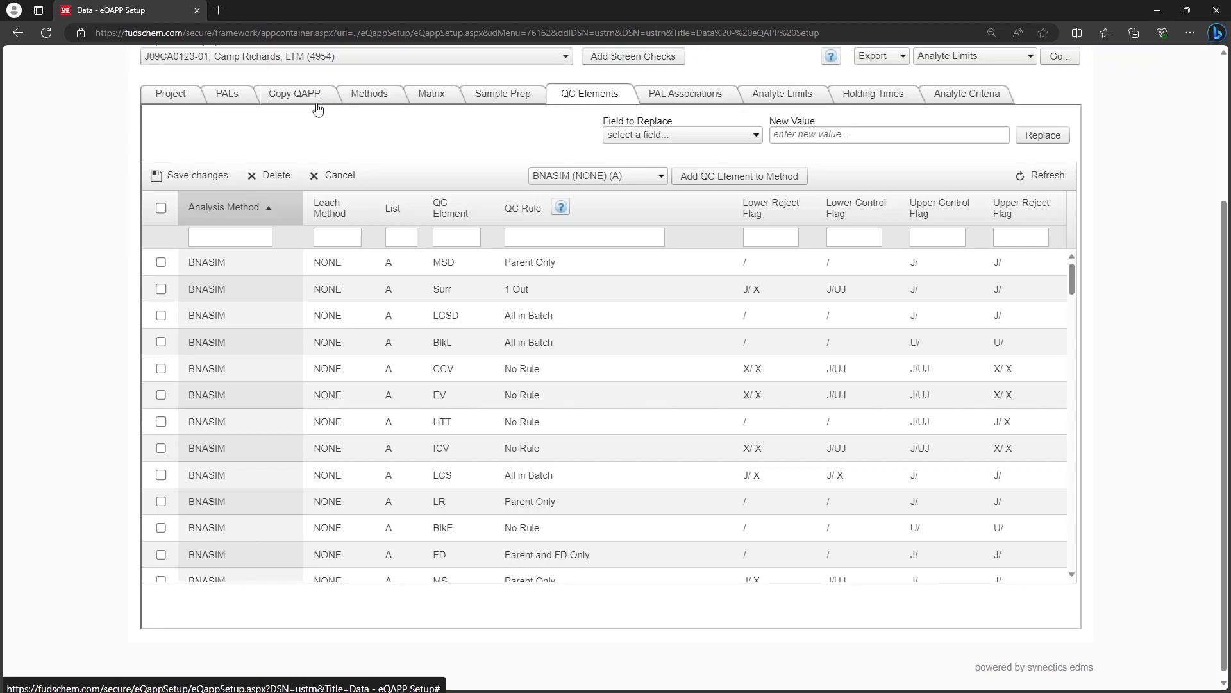
Review the available QC element, QC rule and upper control flag choices for the BNASIM MSD row, leaving its values as they are.
{"action": "left_click", "coordinate": [449, 262]}
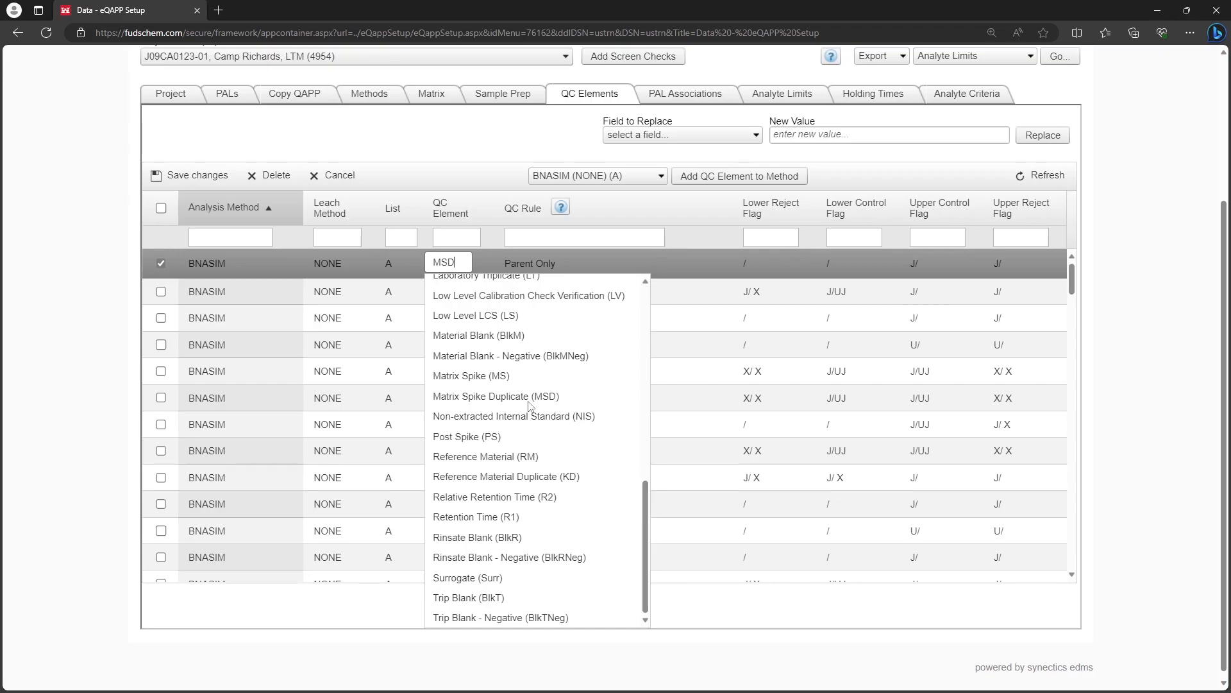
{"action": "scroll", "coordinate": [530, 405], "scroll_direction": "up", "scroll_amount": 10}
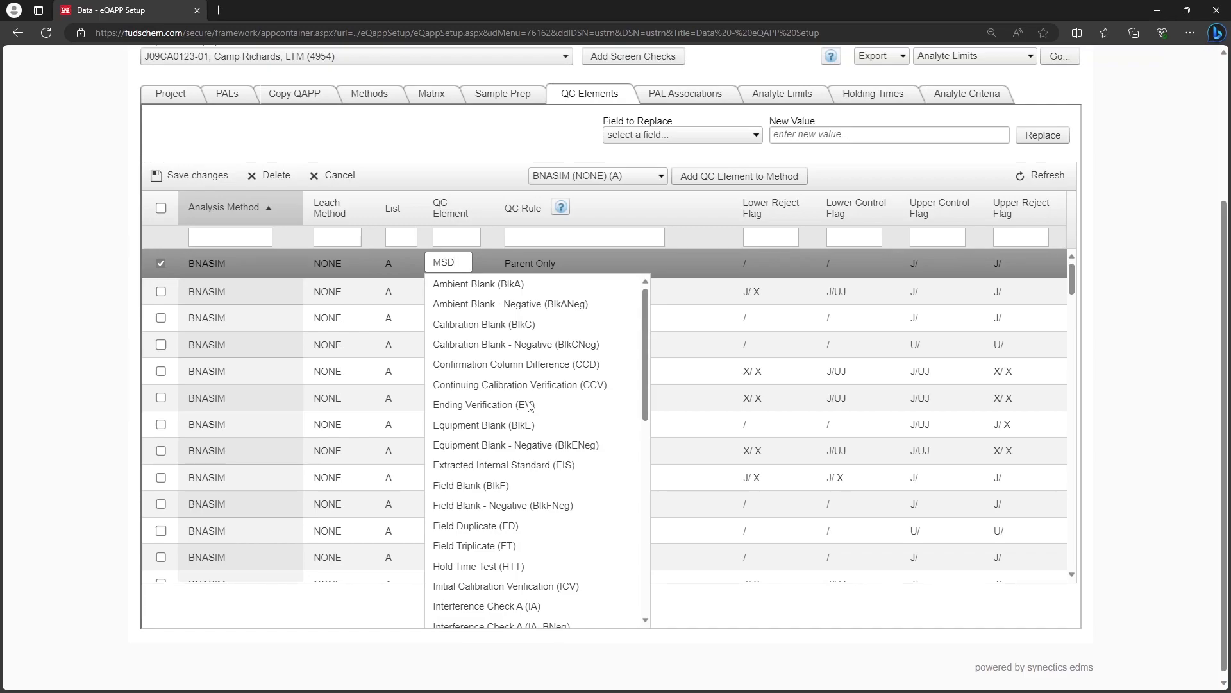
{"action": "left_click", "coordinate": [484, 195]}
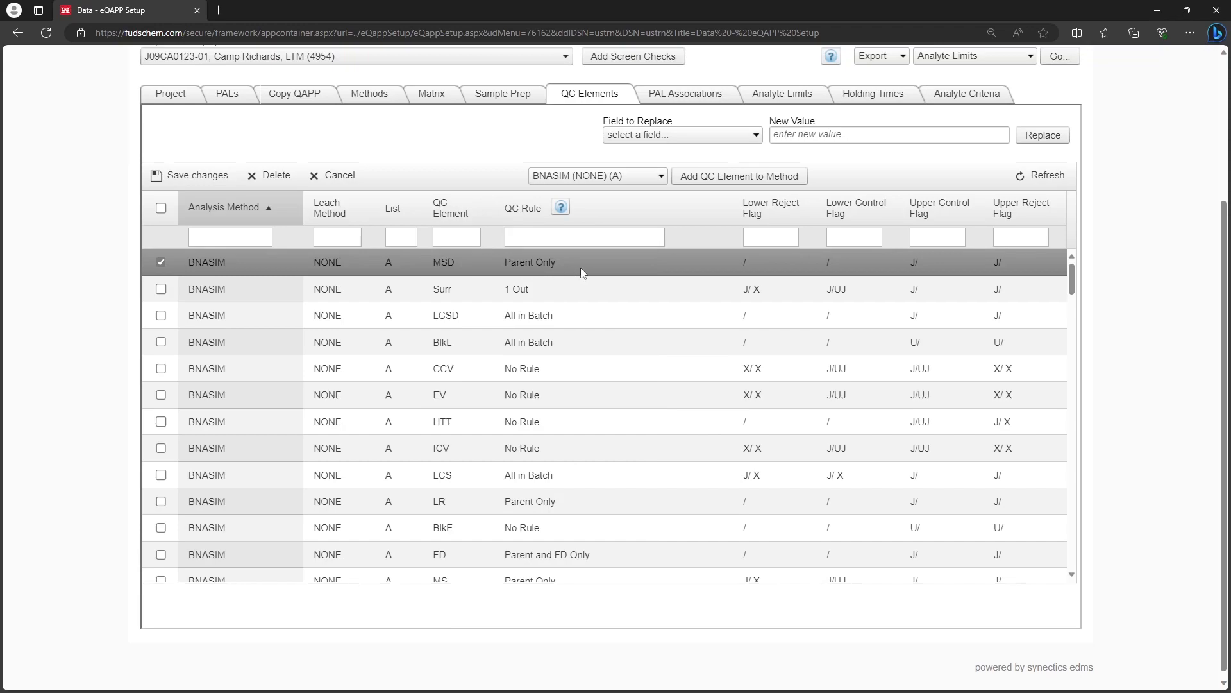
{"action": "left_click", "coordinate": [555, 261]}
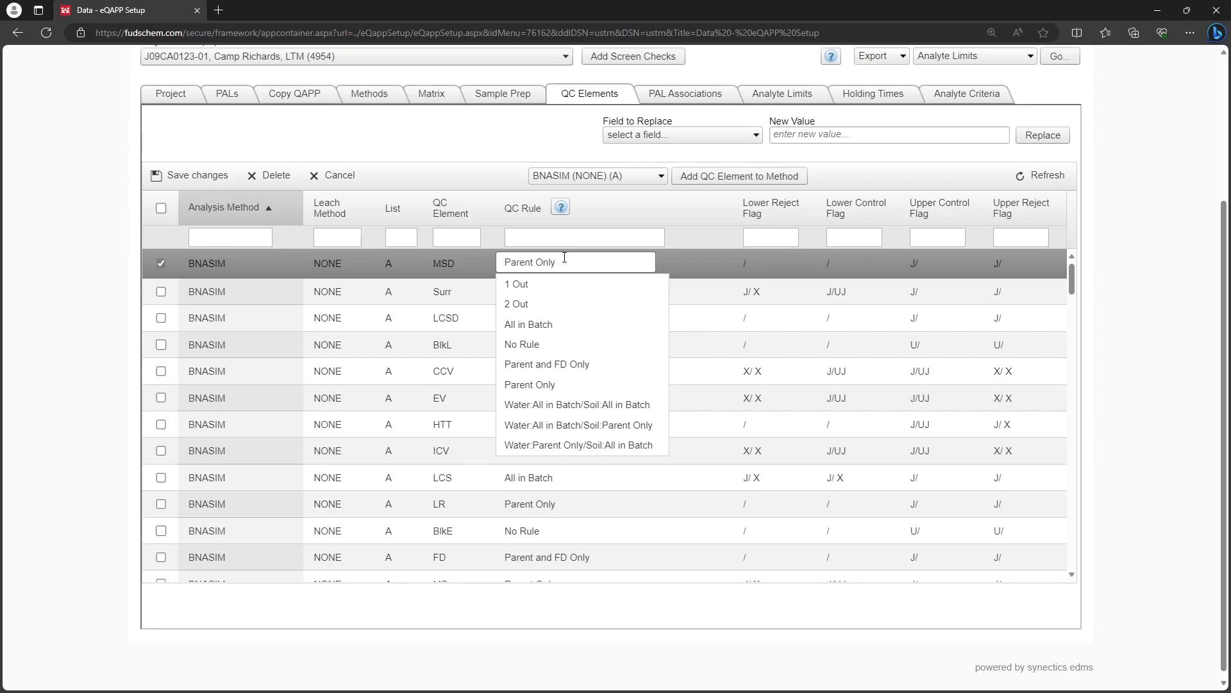
{"action": "left_click", "coordinate": [688, 232]}
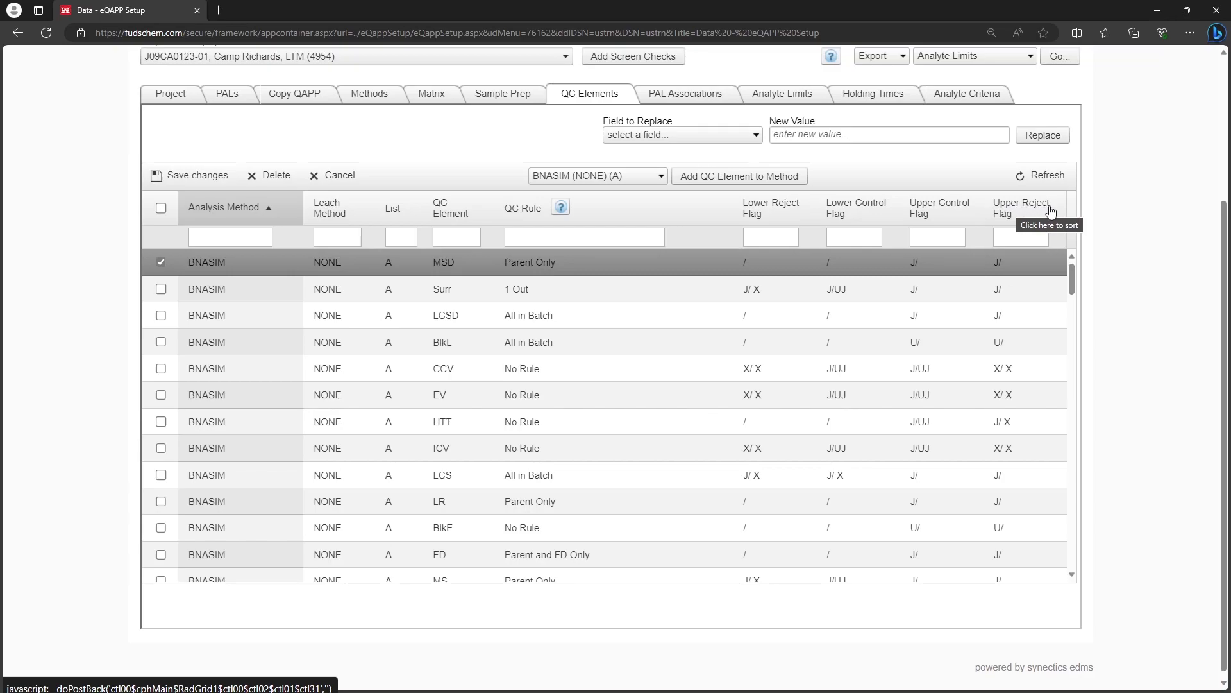
{"action": "left_click", "coordinate": [921, 261]}
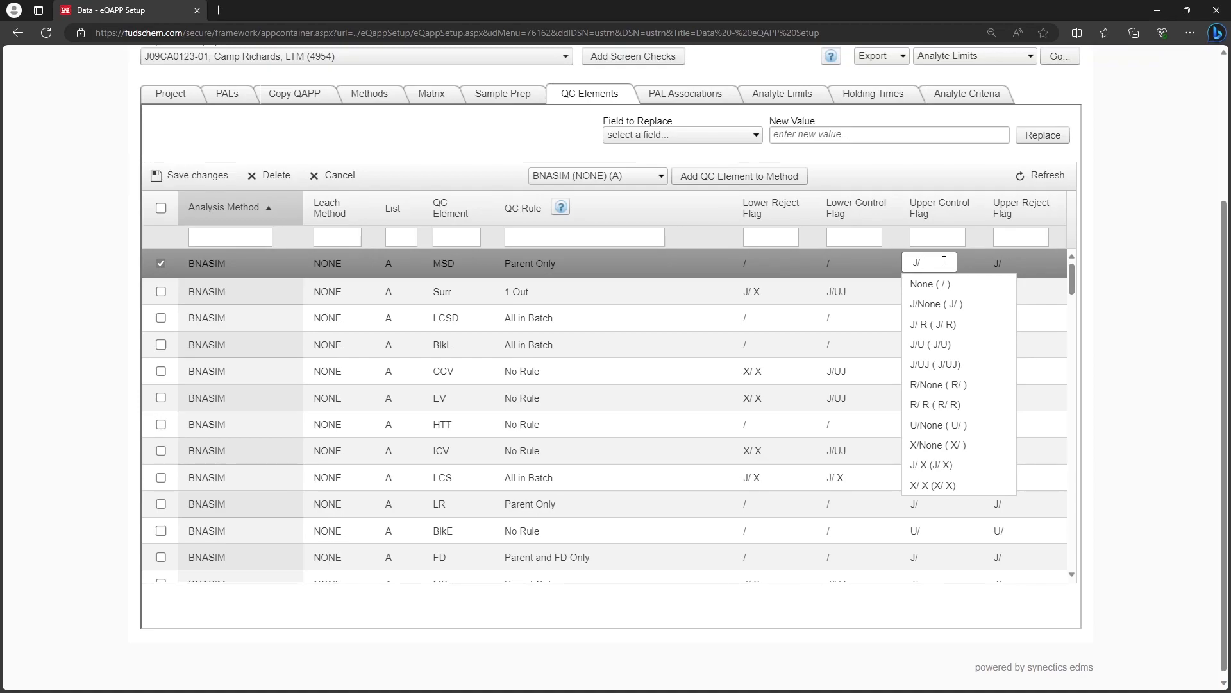
{"action": "left_click", "coordinate": [891, 240]}
Check which fields can be bulk-replaced, and select the Surr row instead of the MSD row.
{"action": "left_click", "coordinate": [684, 136]}
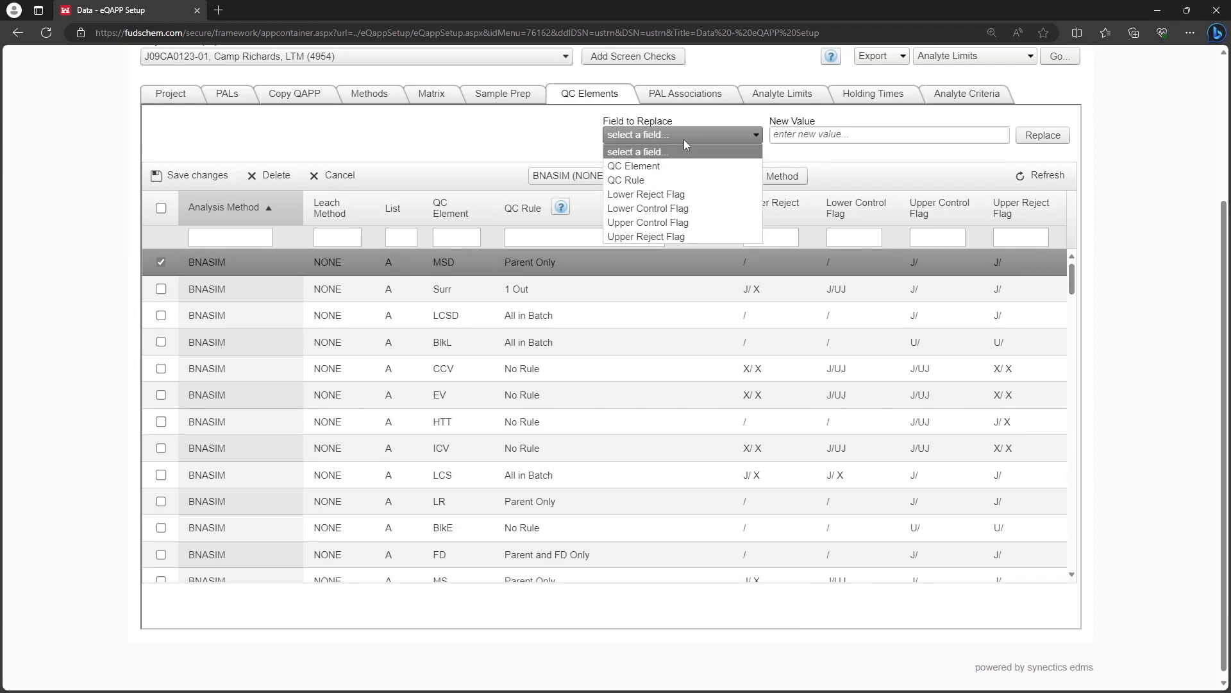
{"action": "left_click", "coordinate": [830, 157]}
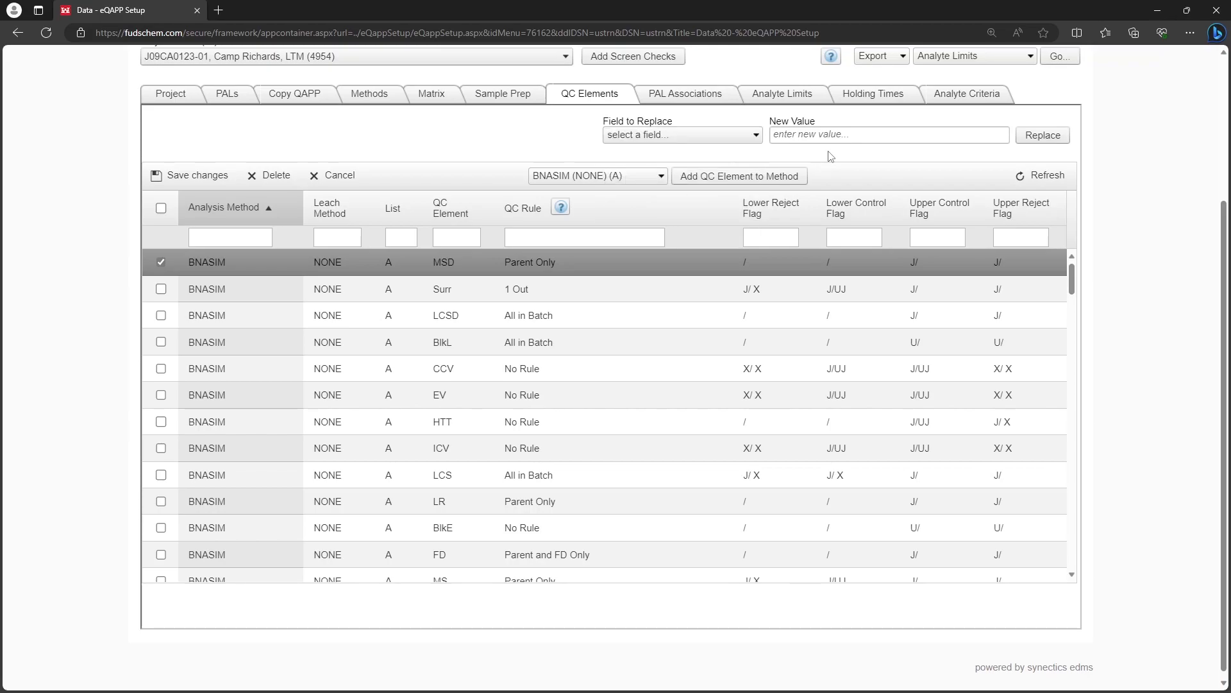
{"action": "left_click", "coordinate": [161, 289]}
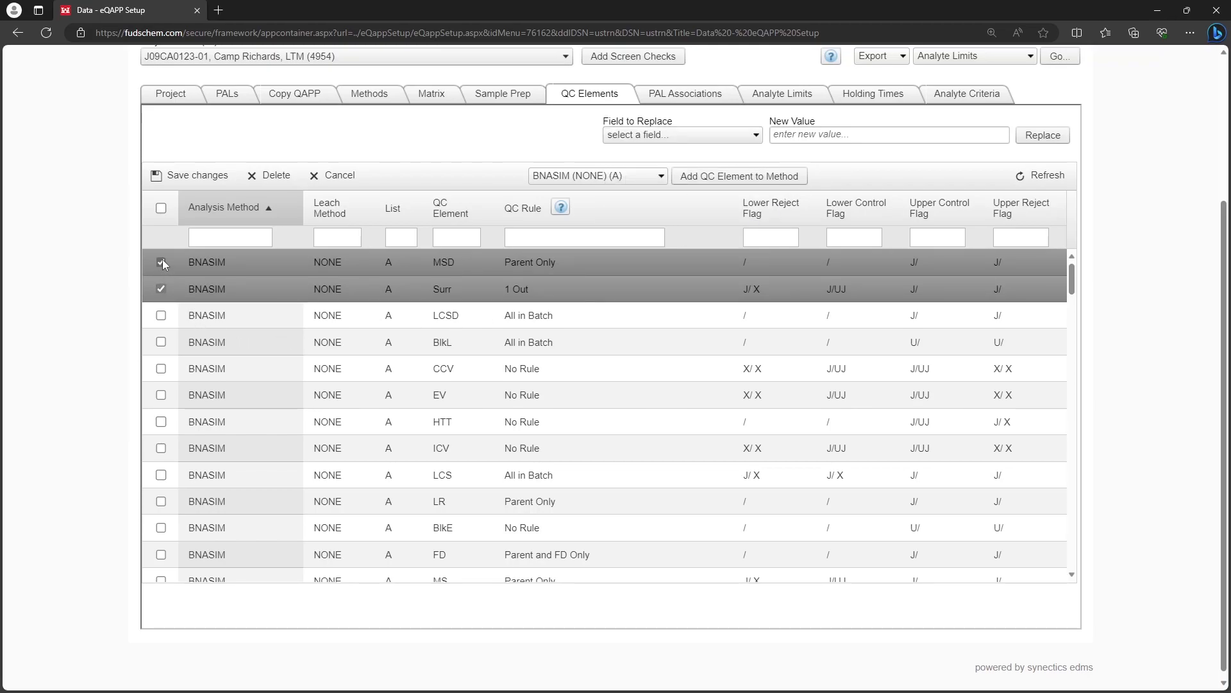
{"action": "left_click", "coordinate": [161, 262]}
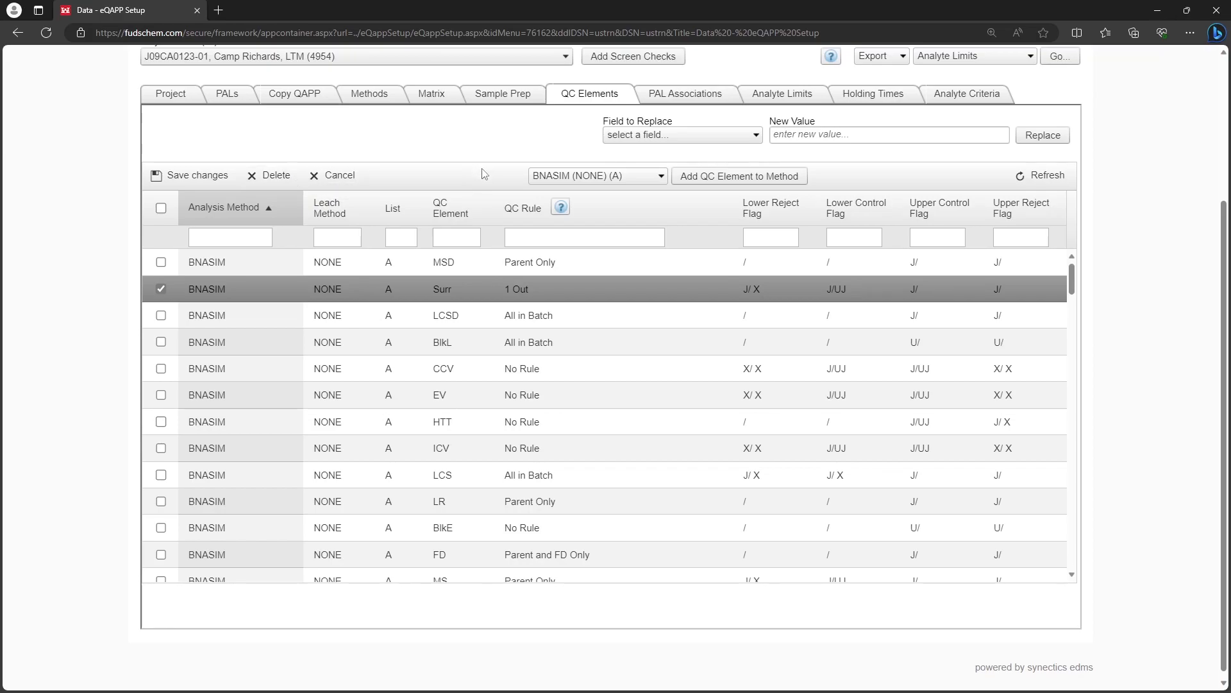
Add a new QC element record to the BNASIM (NONE) (A) method and acknowledge the confirmation.
{"action": "left_click", "coordinate": [662, 179]}
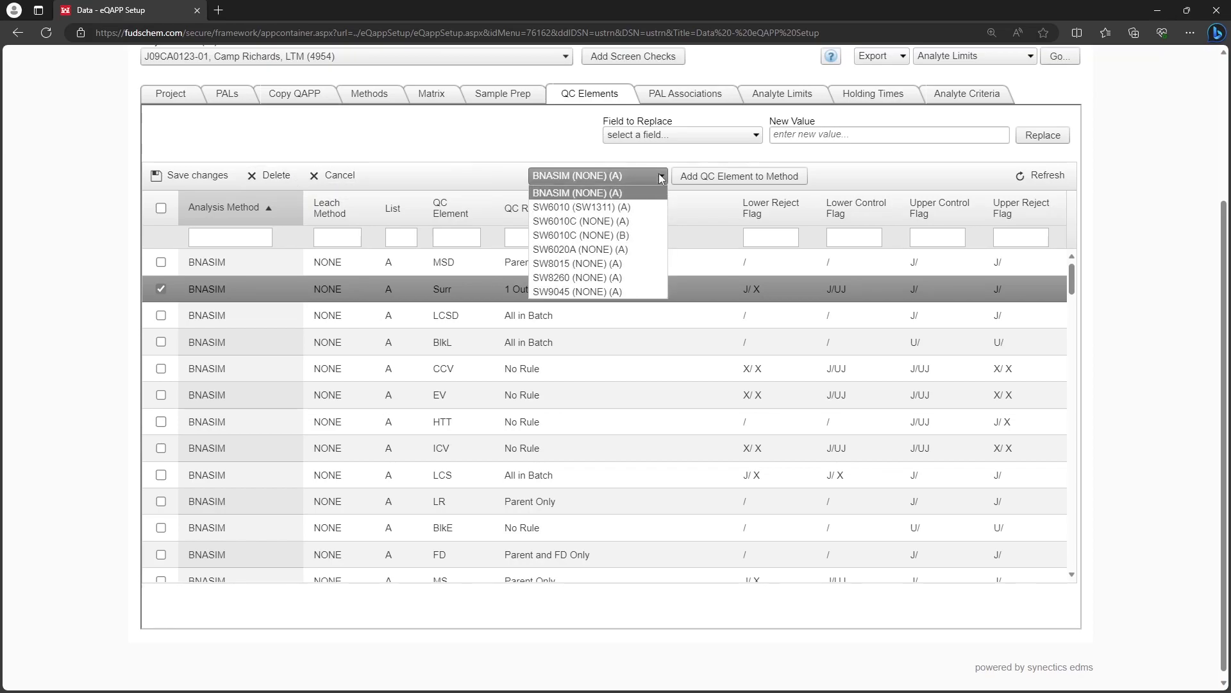
{"action": "left_click", "coordinate": [648, 194]}
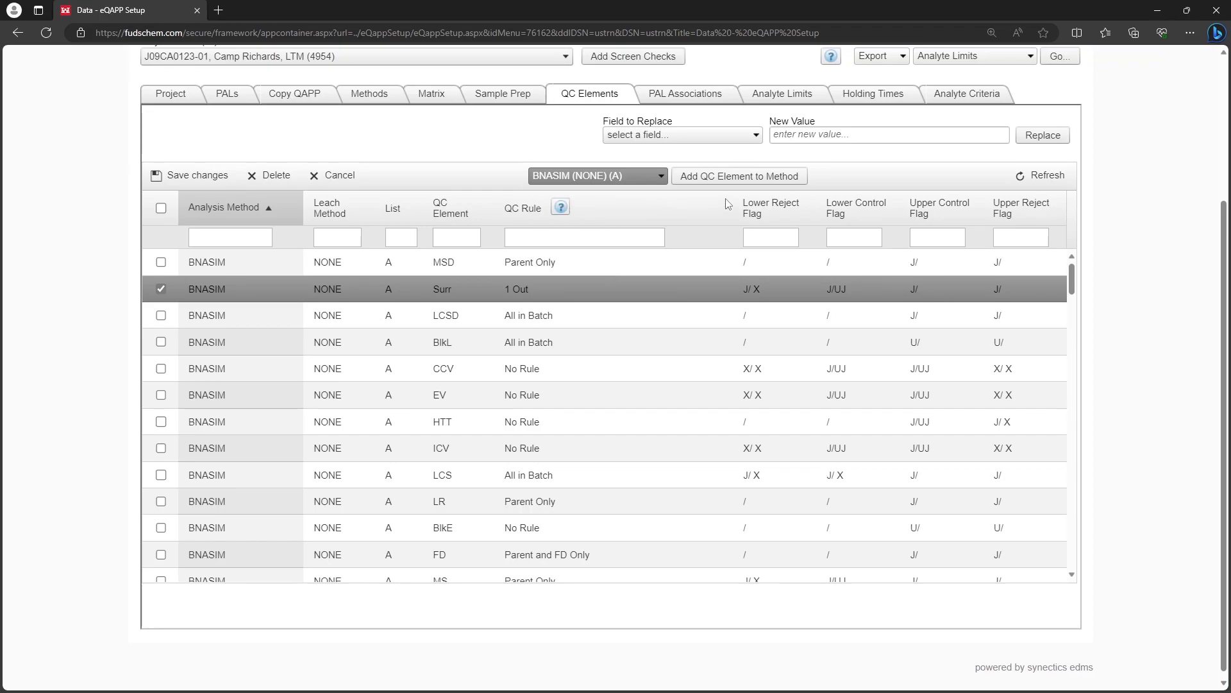
{"action": "left_click", "coordinate": [764, 177]}
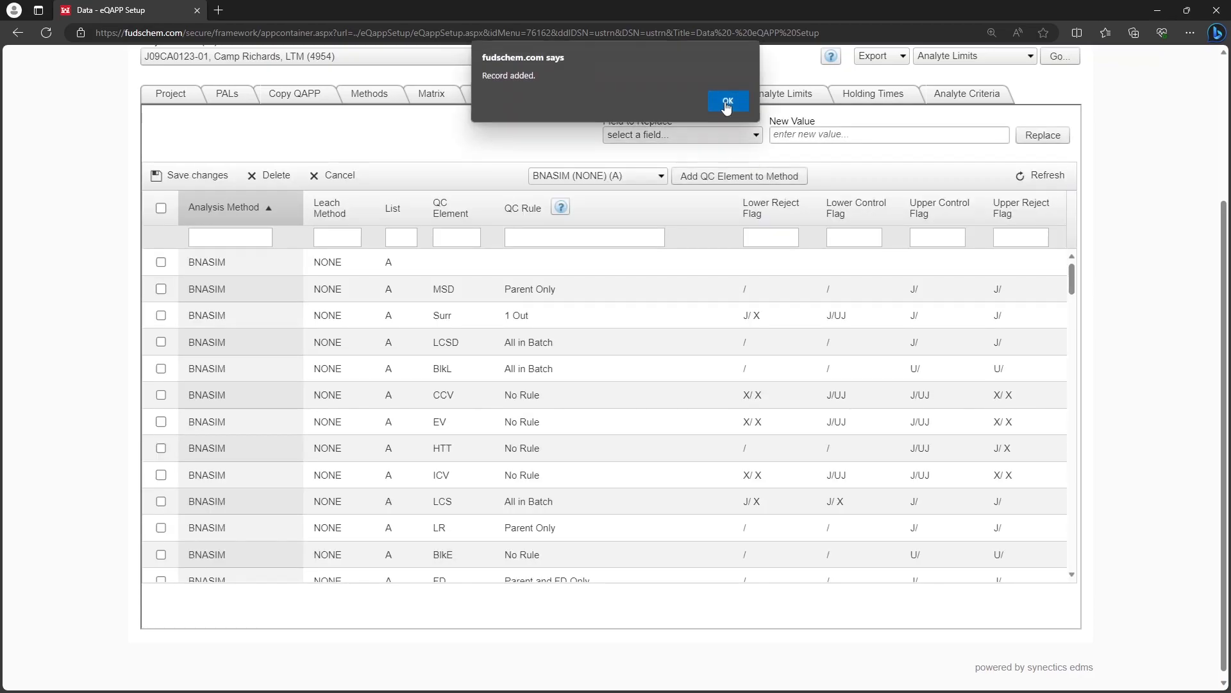
{"action": "left_click", "coordinate": [727, 104]}
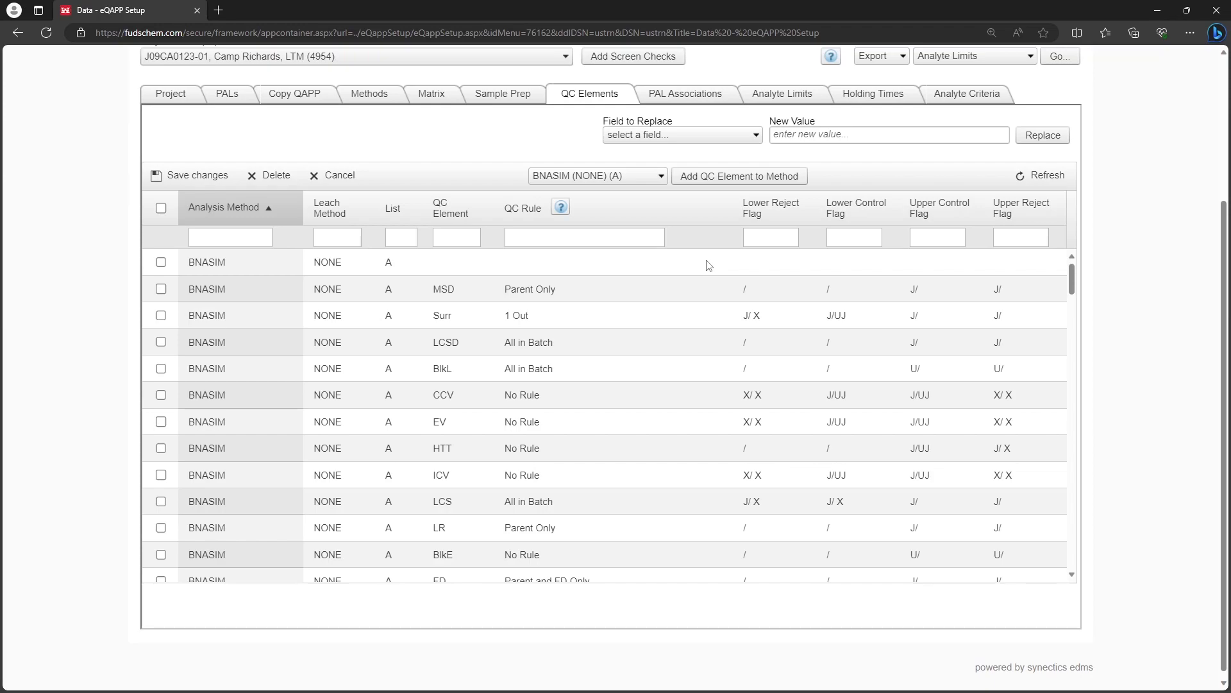
Set the blank BNASIM record's QC element to Ambient Blank (BlkA) and its QC rule to All in Batch.
{"action": "left_click", "coordinate": [447, 265]}
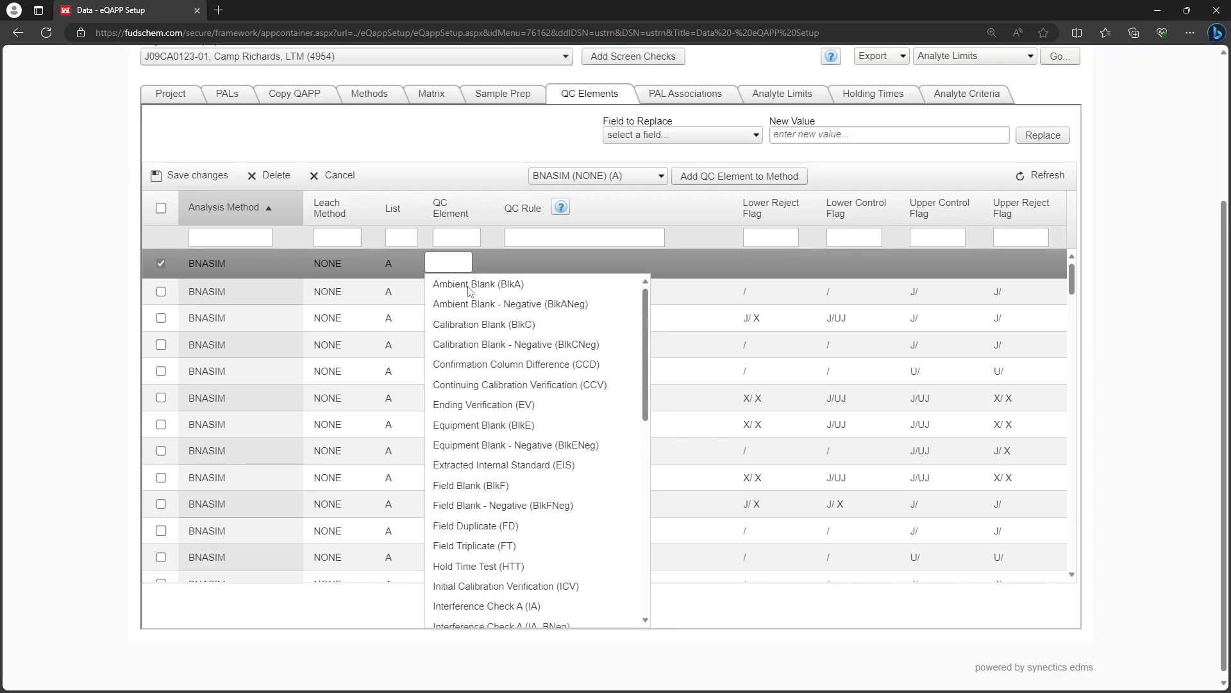
{"action": "left_click", "coordinate": [470, 287]}
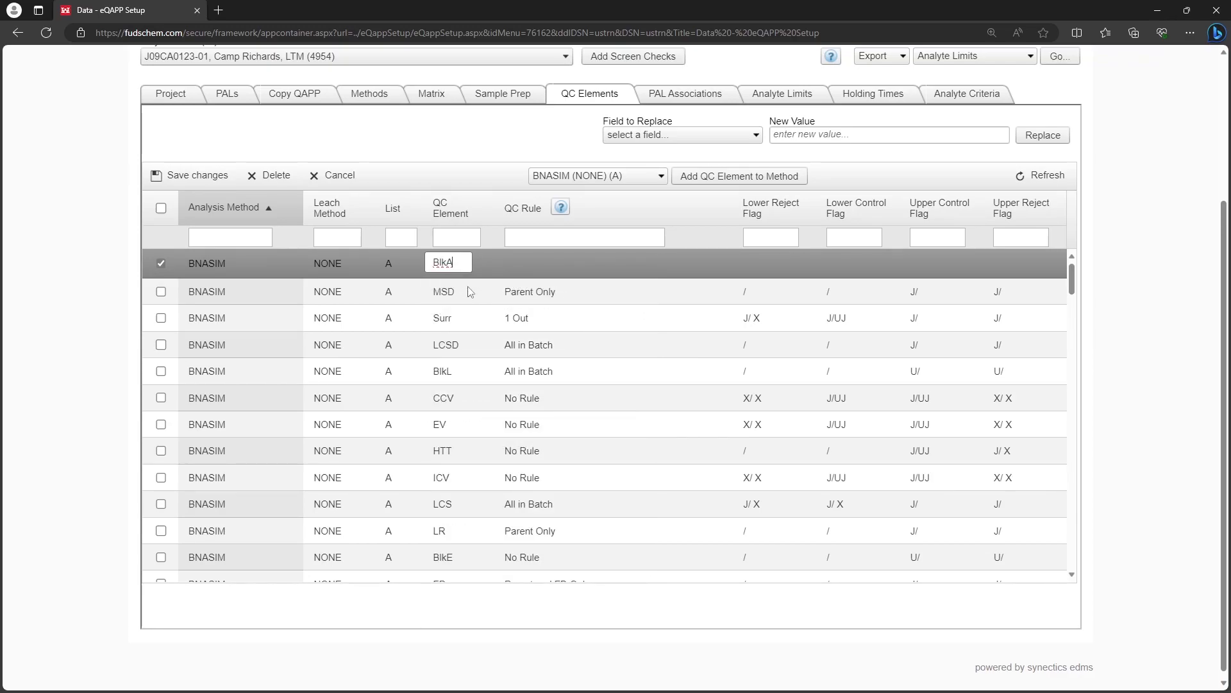
{"action": "left_click", "coordinate": [625, 263]}
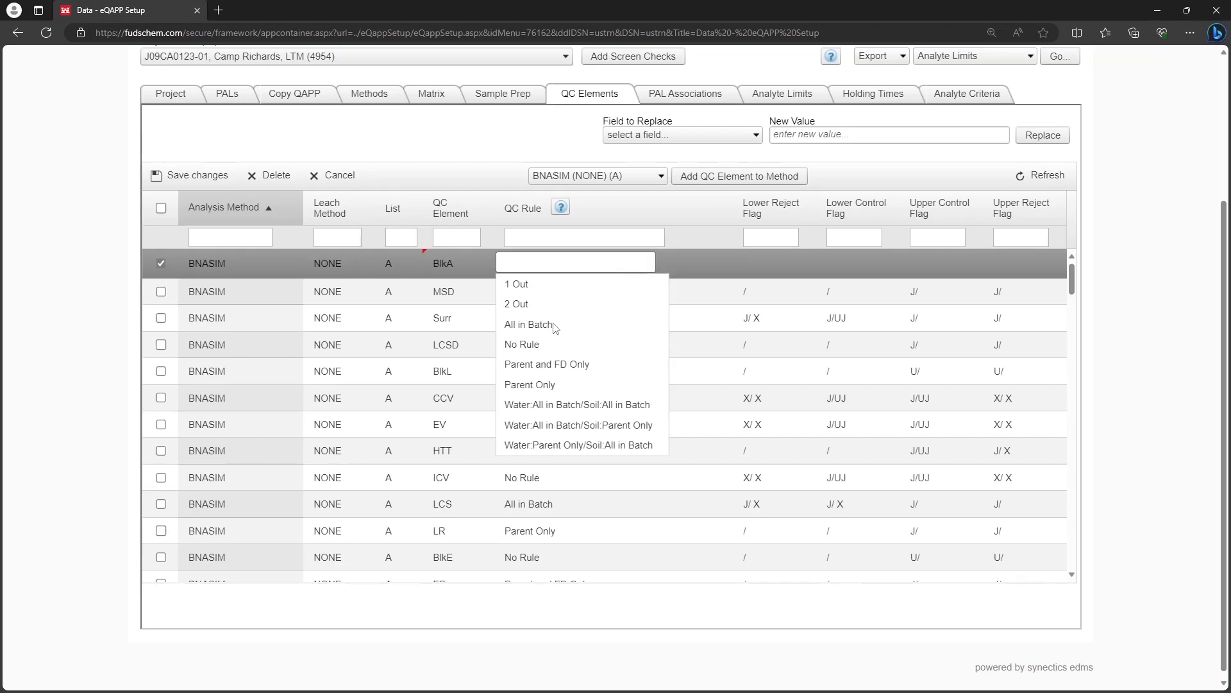
{"action": "left_click", "coordinate": [555, 326]}
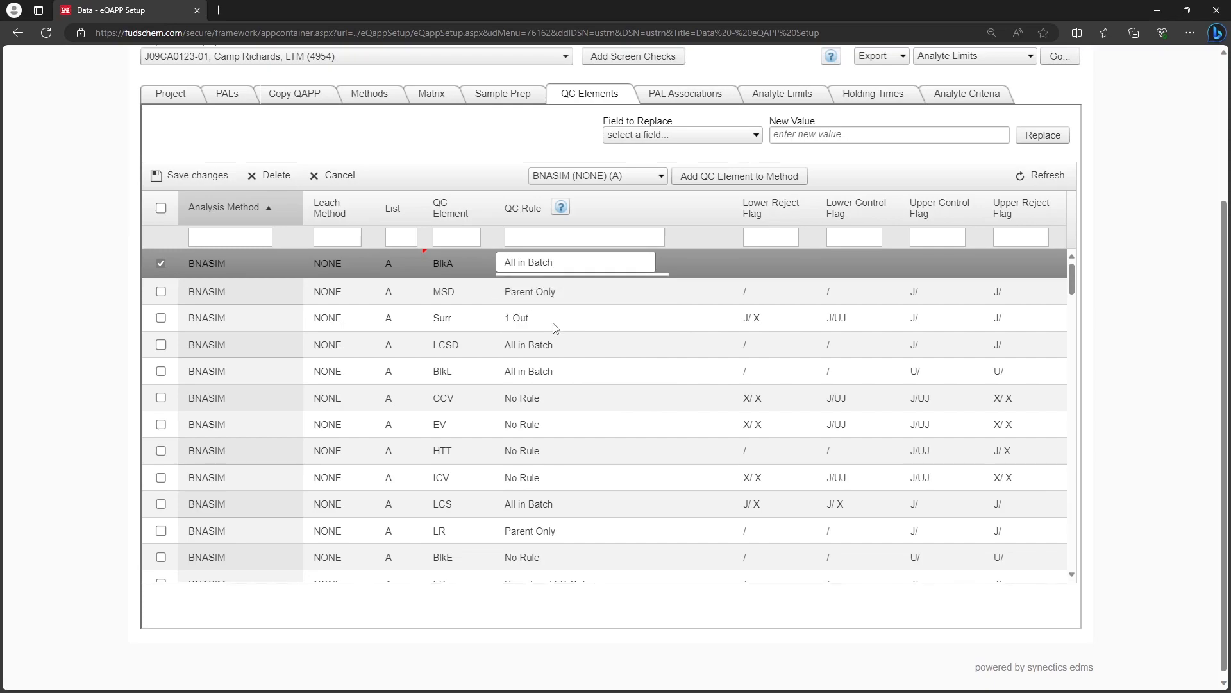
Set the BlkA record's lower reject and lower control flags to None, and its upper control and upper reject flags to U/None.
{"action": "left_click", "coordinate": [767, 261]}
{"action": "left_click", "coordinate": [773, 289]}
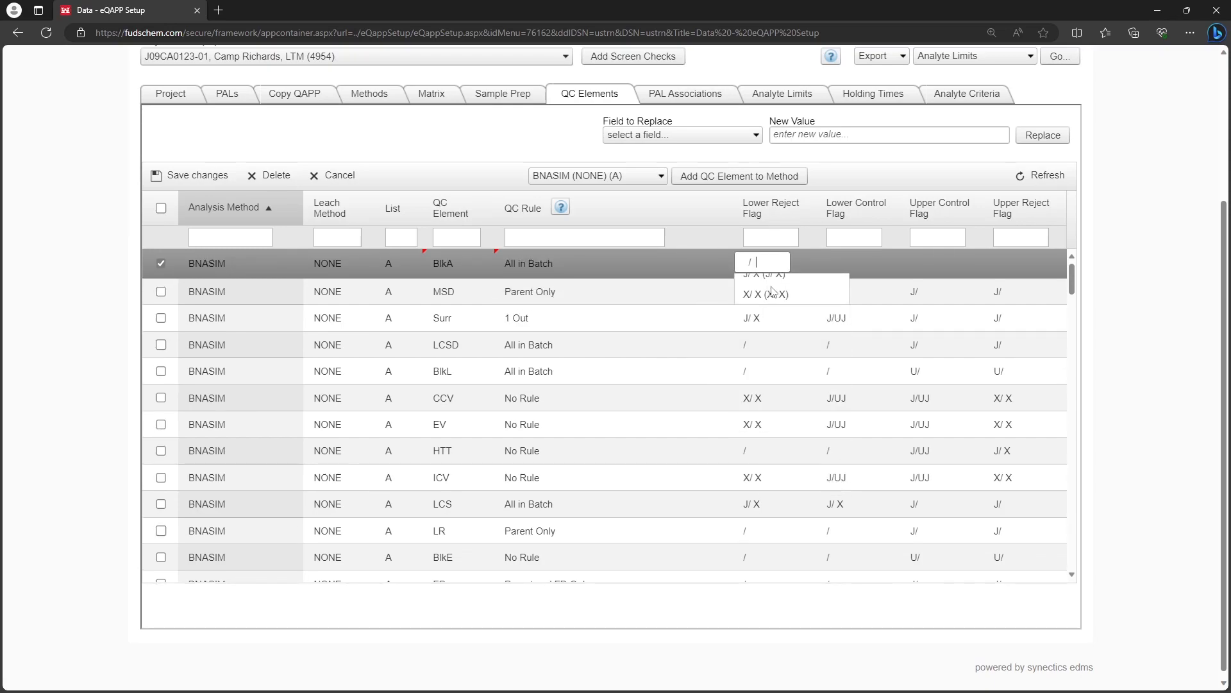
{"action": "left_click", "coordinate": [856, 263]}
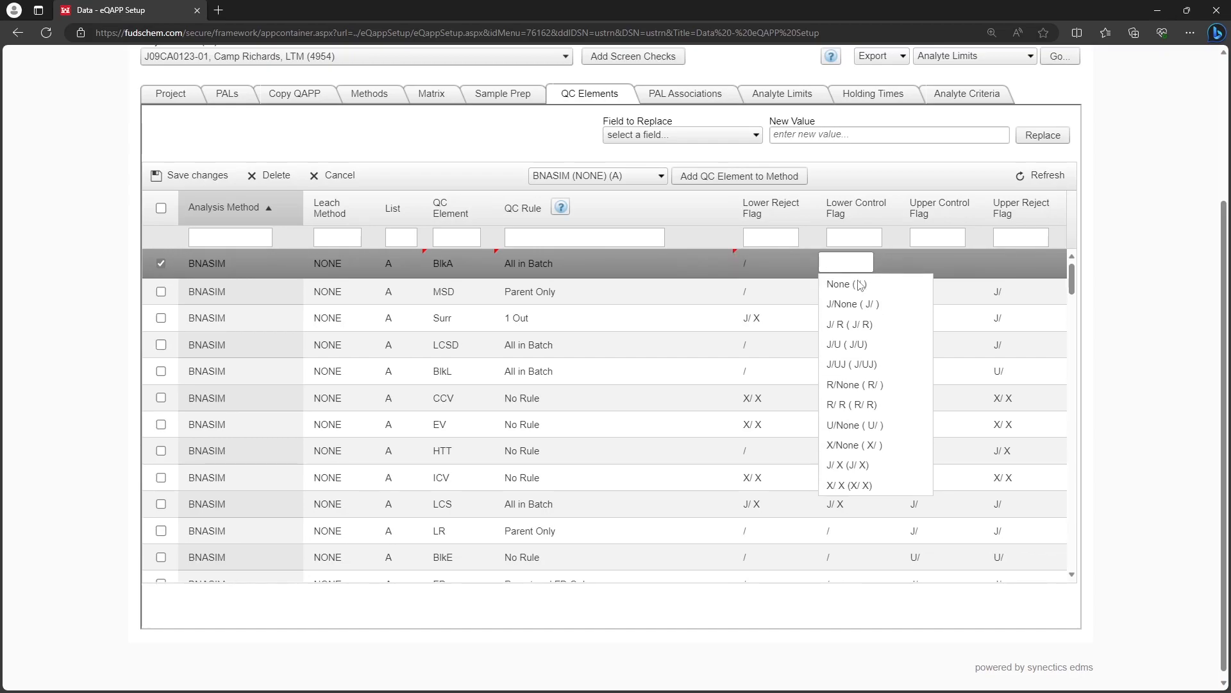
{"action": "left_click", "coordinate": [860, 287]}
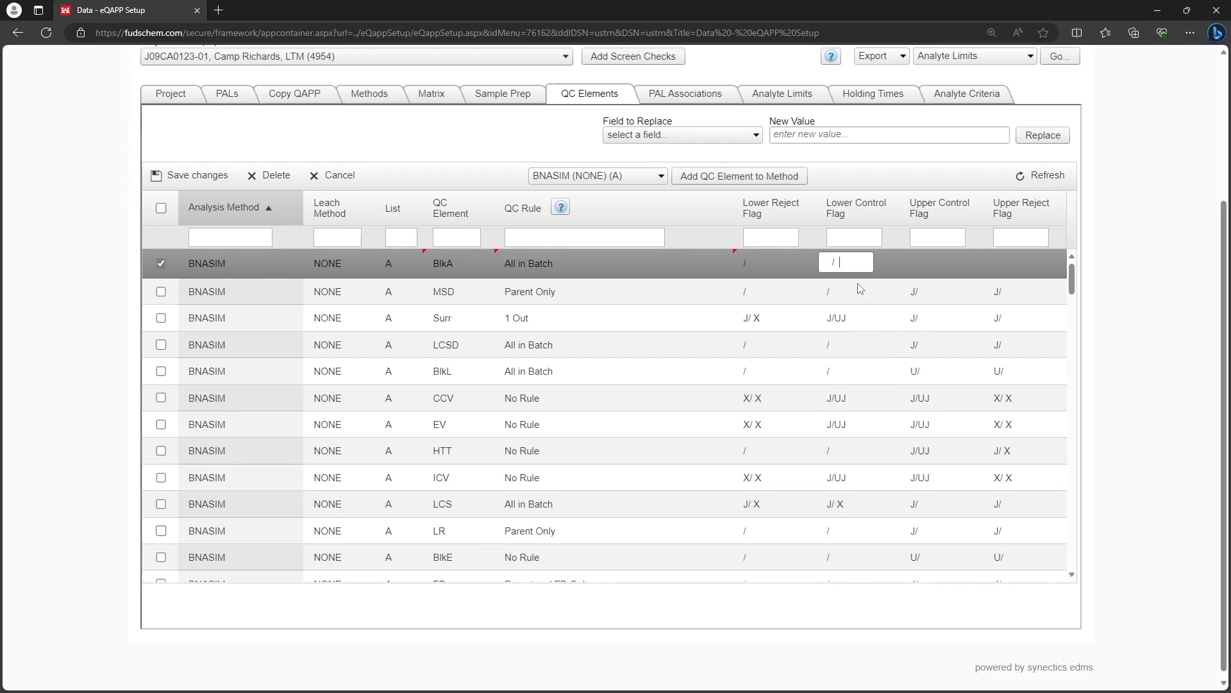
{"action": "left_click", "coordinate": [930, 258]}
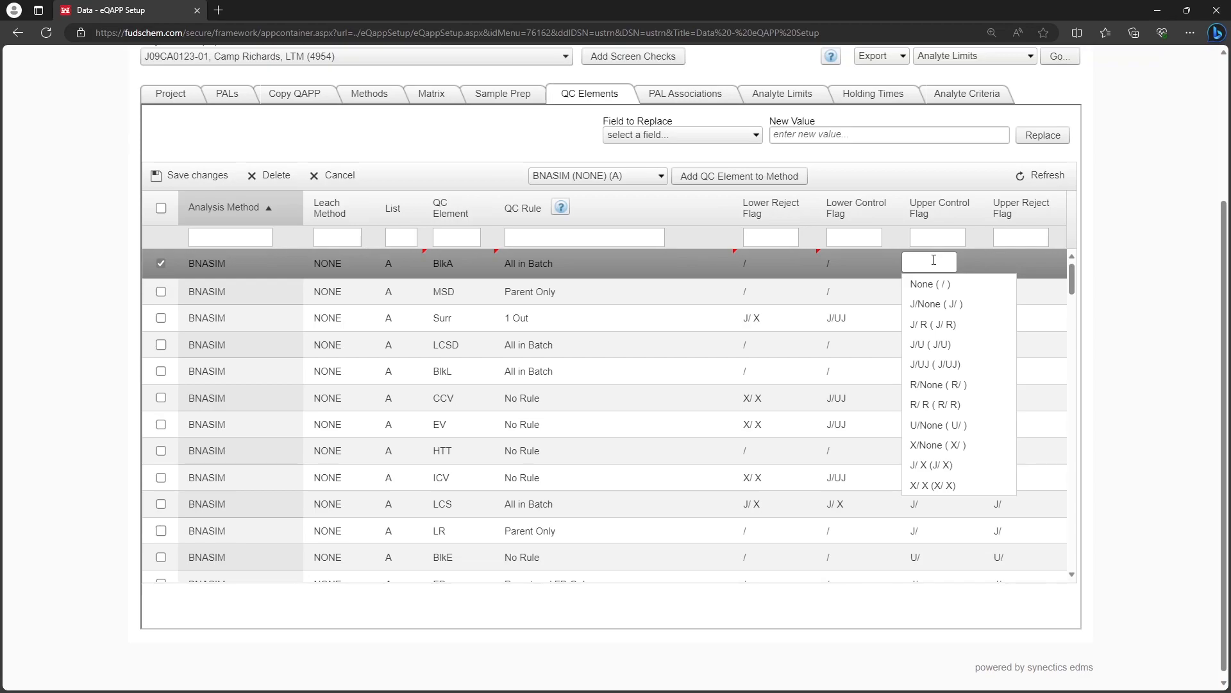
{"action": "left_click", "coordinate": [964, 425]}
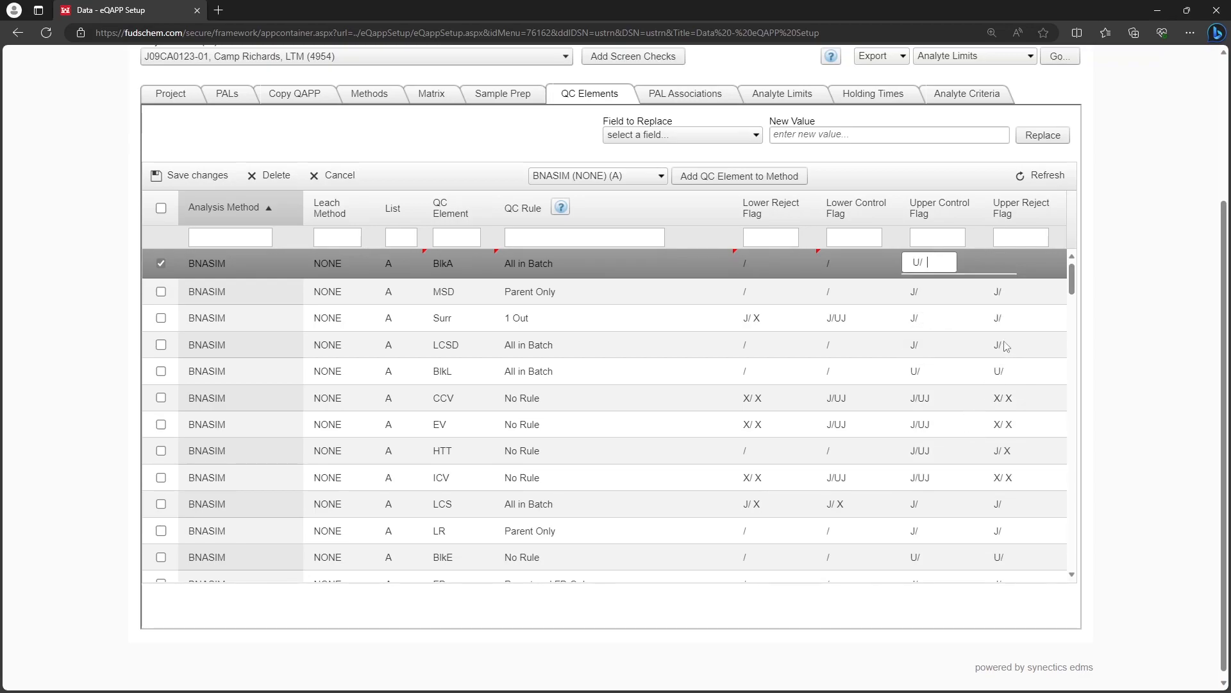
{"action": "left_click", "coordinate": [1016, 261]}
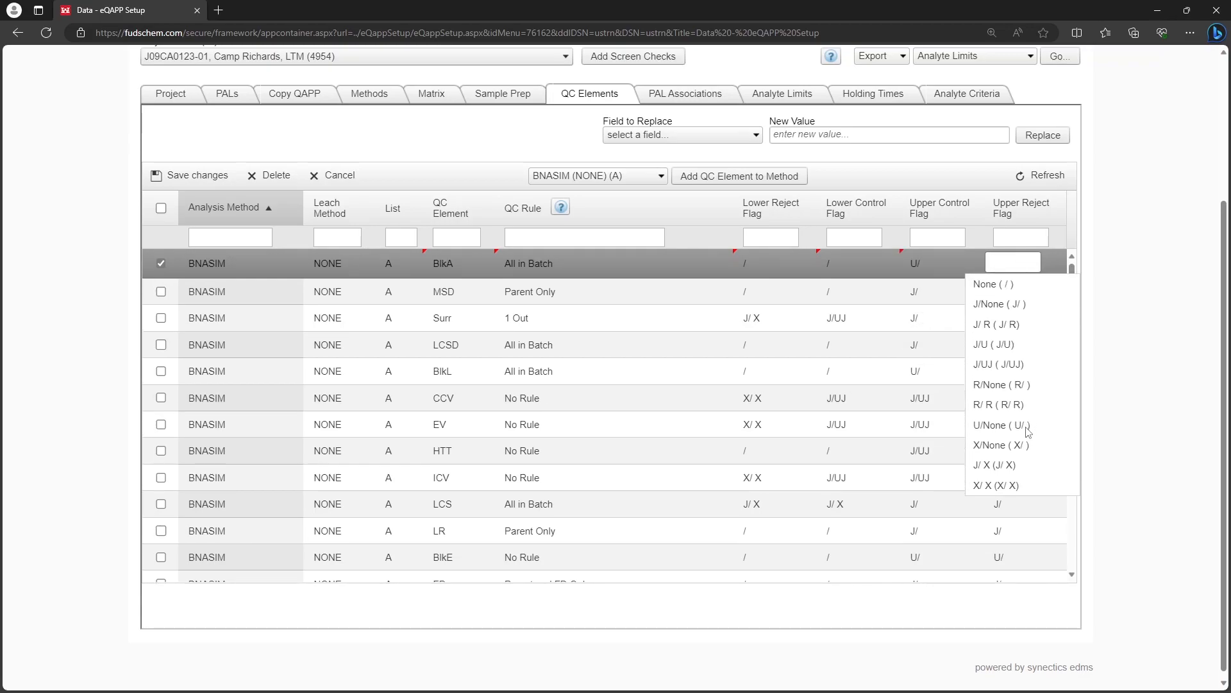
{"action": "left_click", "coordinate": [1028, 426]}
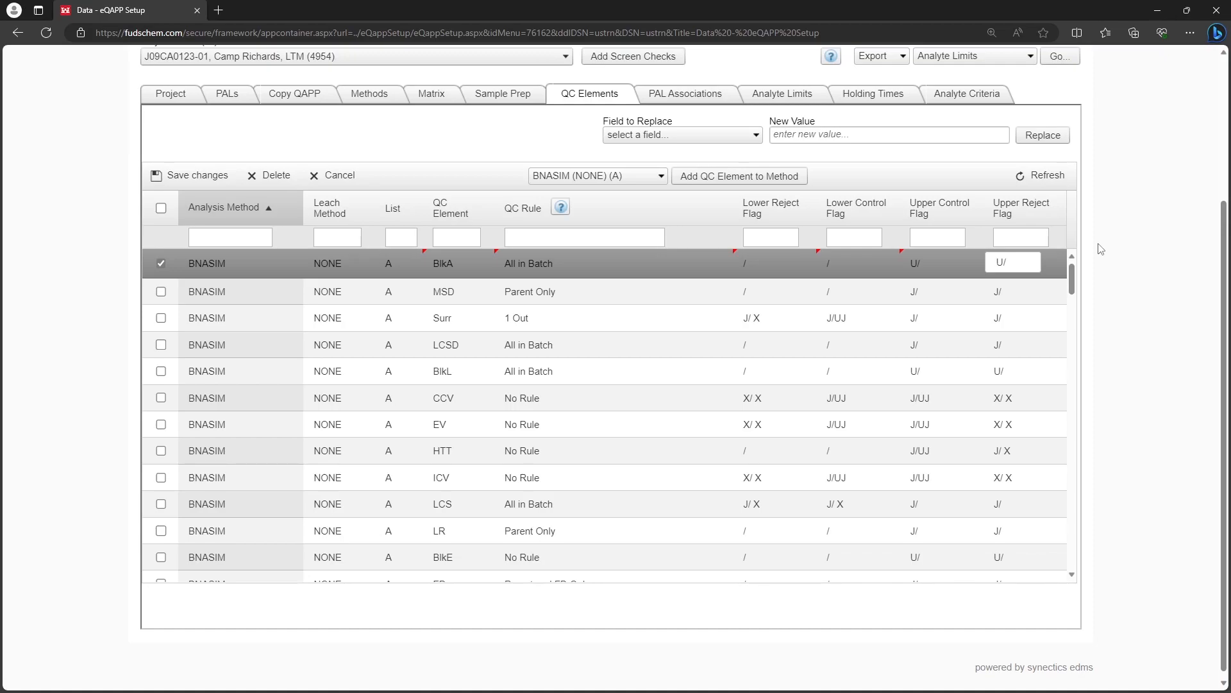
Open the QC Elements (Qualifier Scheme) report from the environmental setup reports.
{"action": "scroll", "coordinate": [1100, 249], "scroll_direction": "up", "scroll_amount": 3}
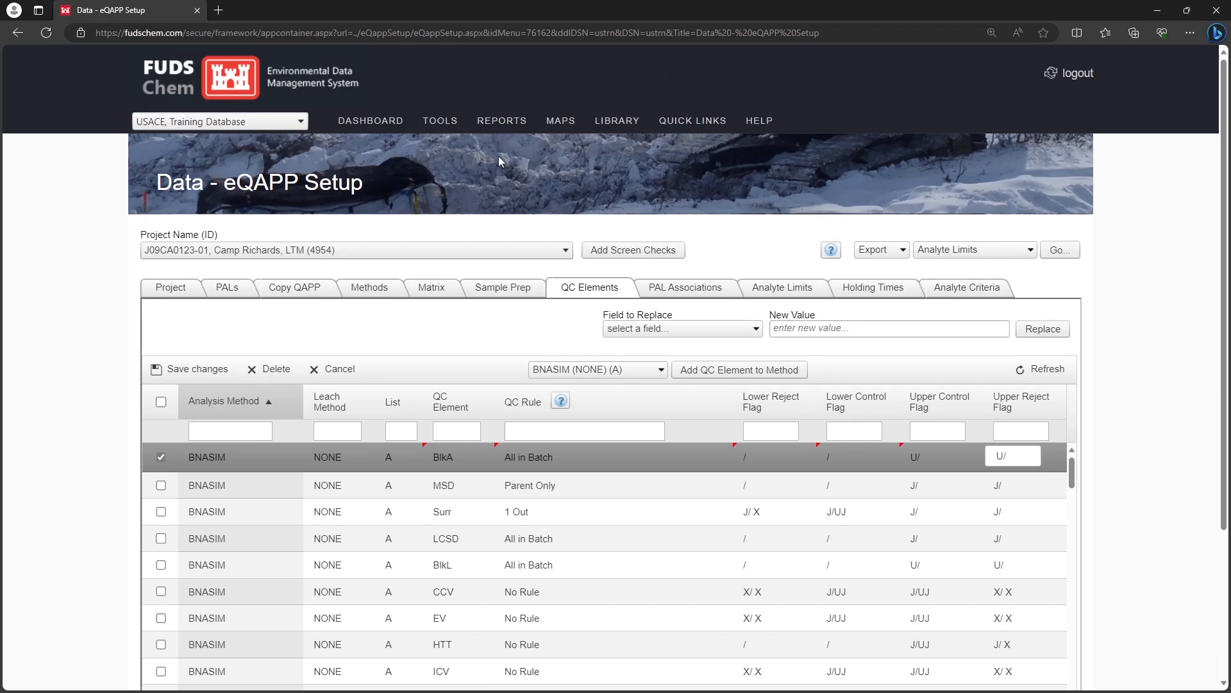
{"action": "mouse_move", "coordinate": [495, 135]}
{"action": "mouse_move", "coordinate": [577, 160]}
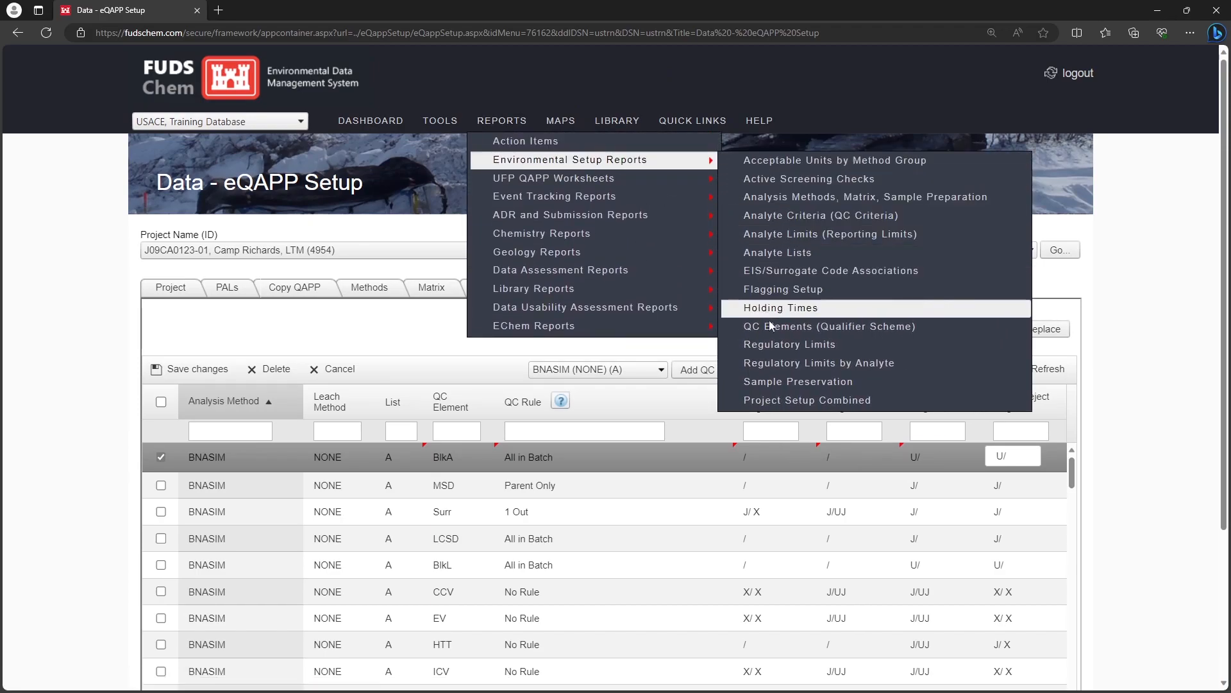
{"action": "left_click", "coordinate": [933, 332]}
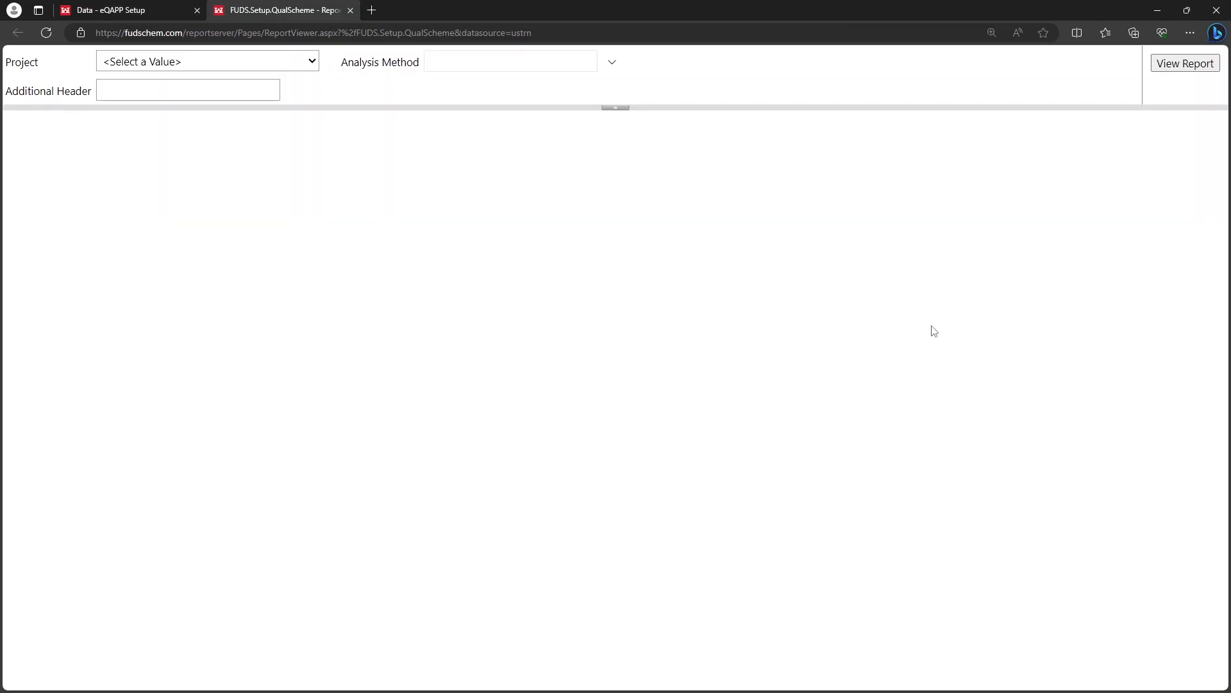
Generate the report for project J09CA0123-01, Camp Richards, LTM with all analysis methods included.
{"action": "left_click", "coordinate": [267, 63]}
{"action": "left_click", "coordinate": [279, 126]}
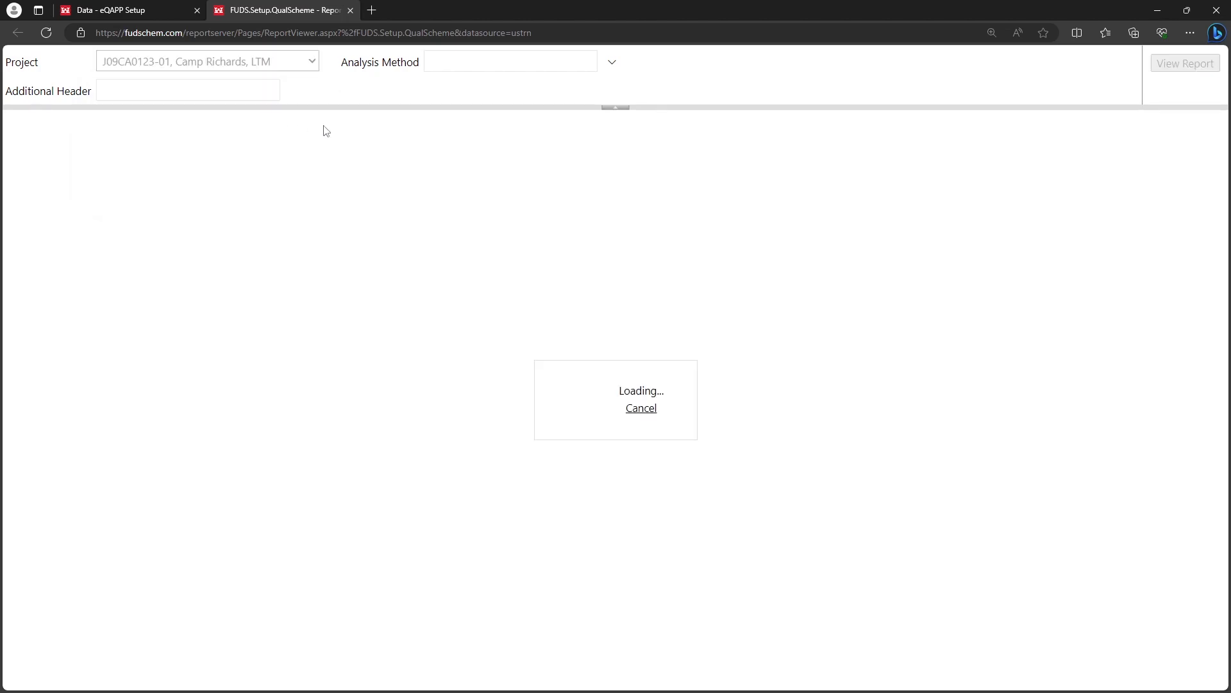
{"action": "left_click", "coordinate": [532, 63]}
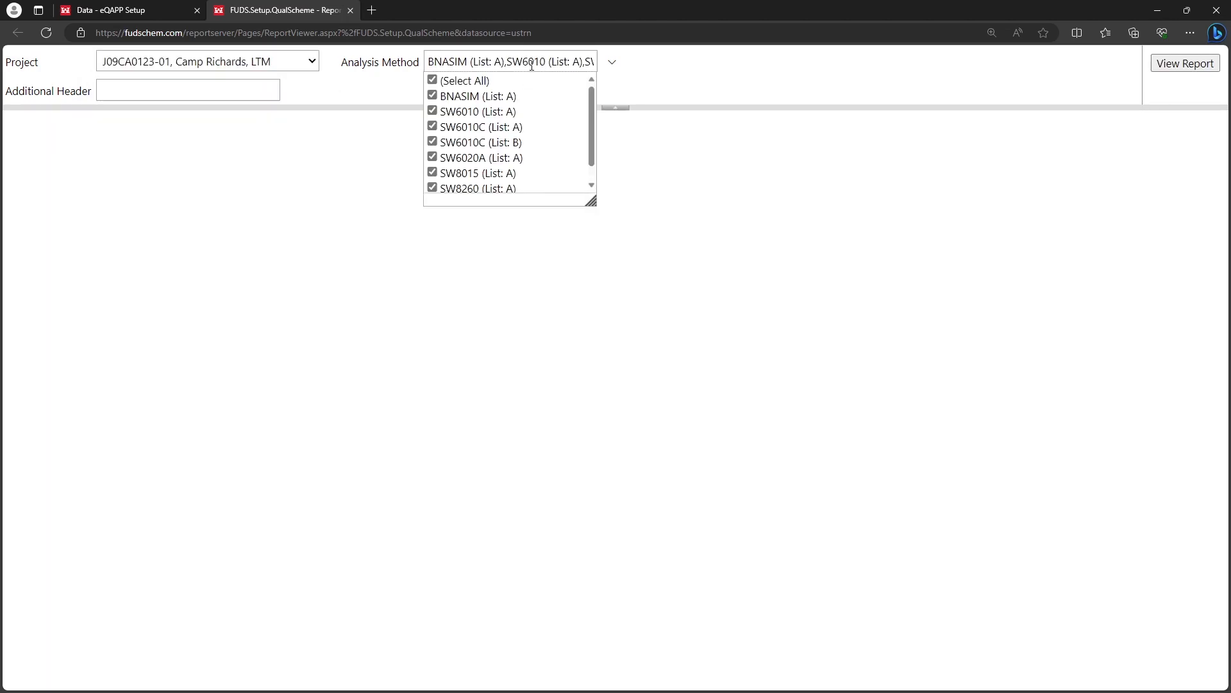
{"action": "left_click", "coordinate": [1173, 67]}
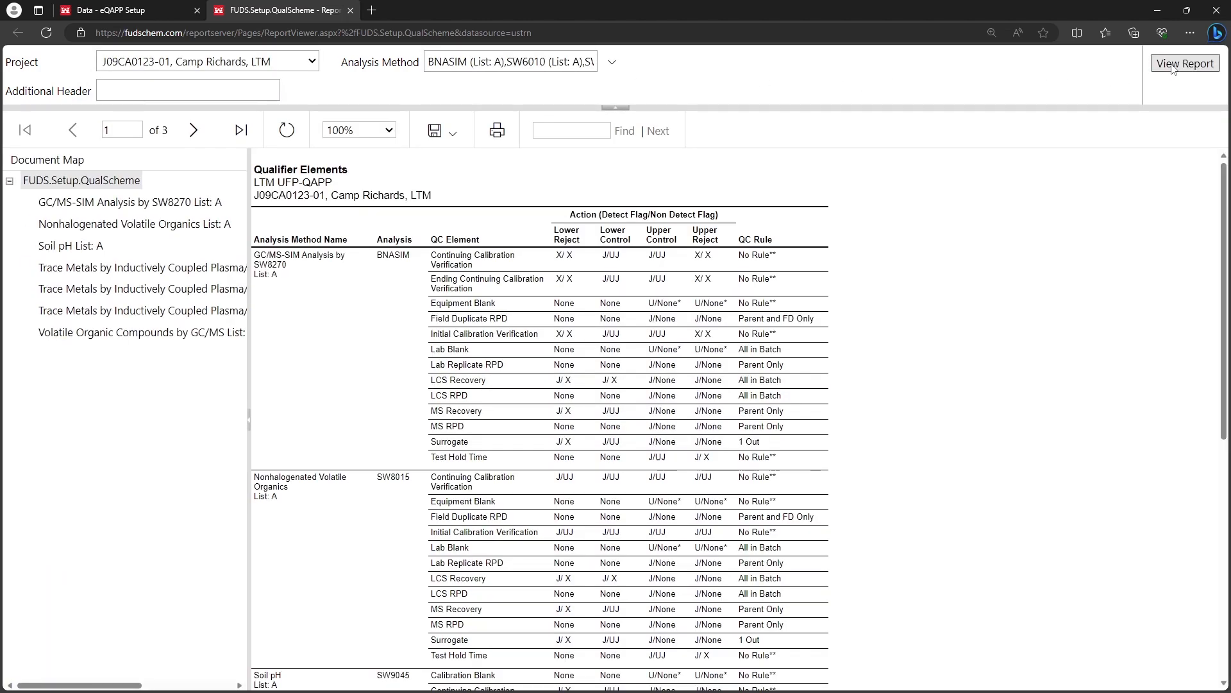
Enlarge the report to 150% and review the flags and QC rules per method on its first page.
{"action": "left_click", "coordinate": [380, 132]}
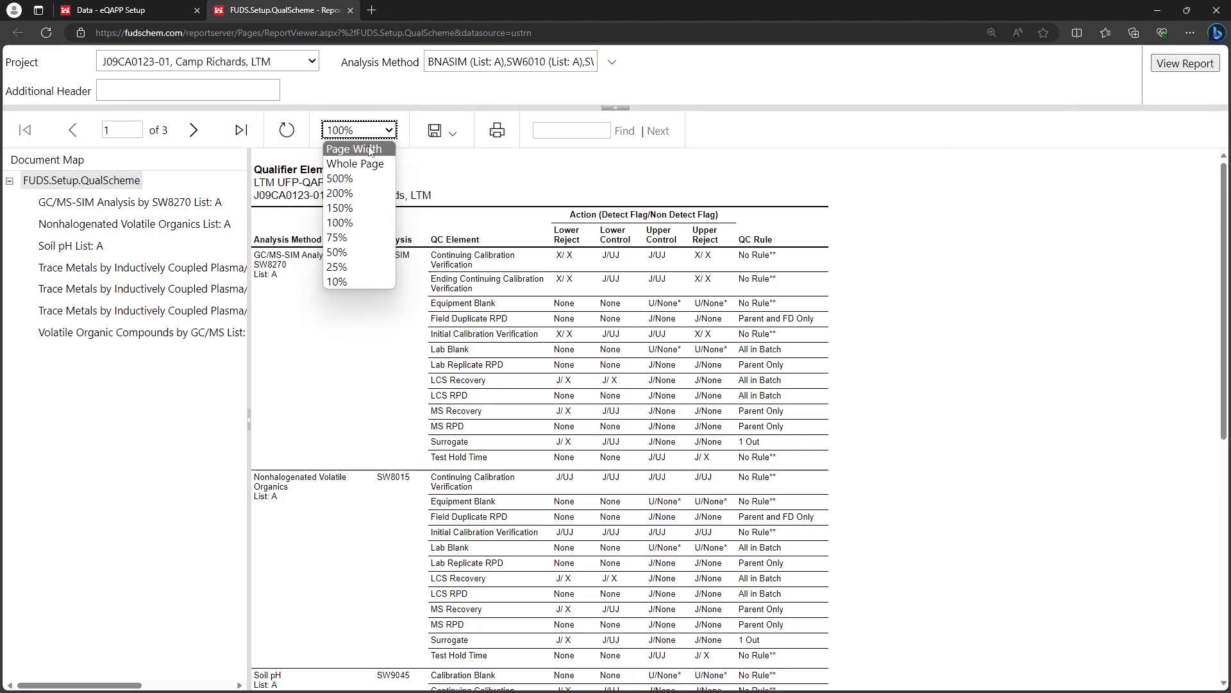
{"action": "left_click", "coordinate": [361, 204]}
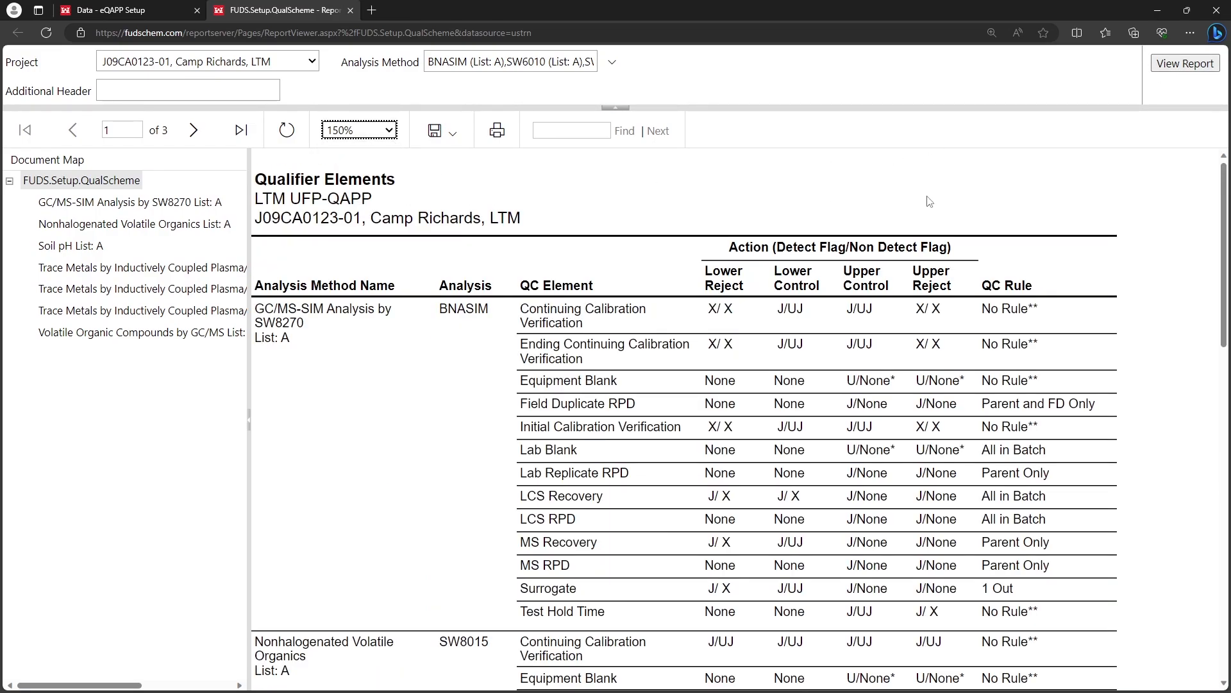
{"action": "left_click", "coordinate": [1166, 190]}
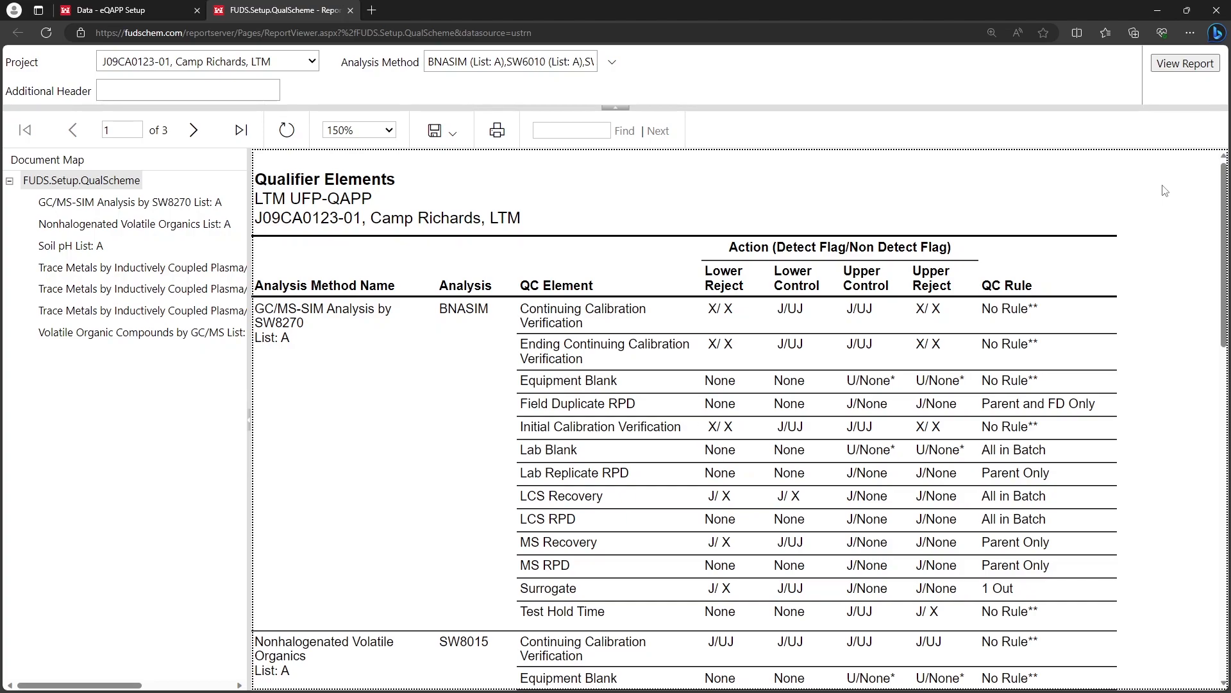
{"action": "scroll", "coordinate": [1166, 190], "scroll_direction": "down", "scroll_amount": 6}
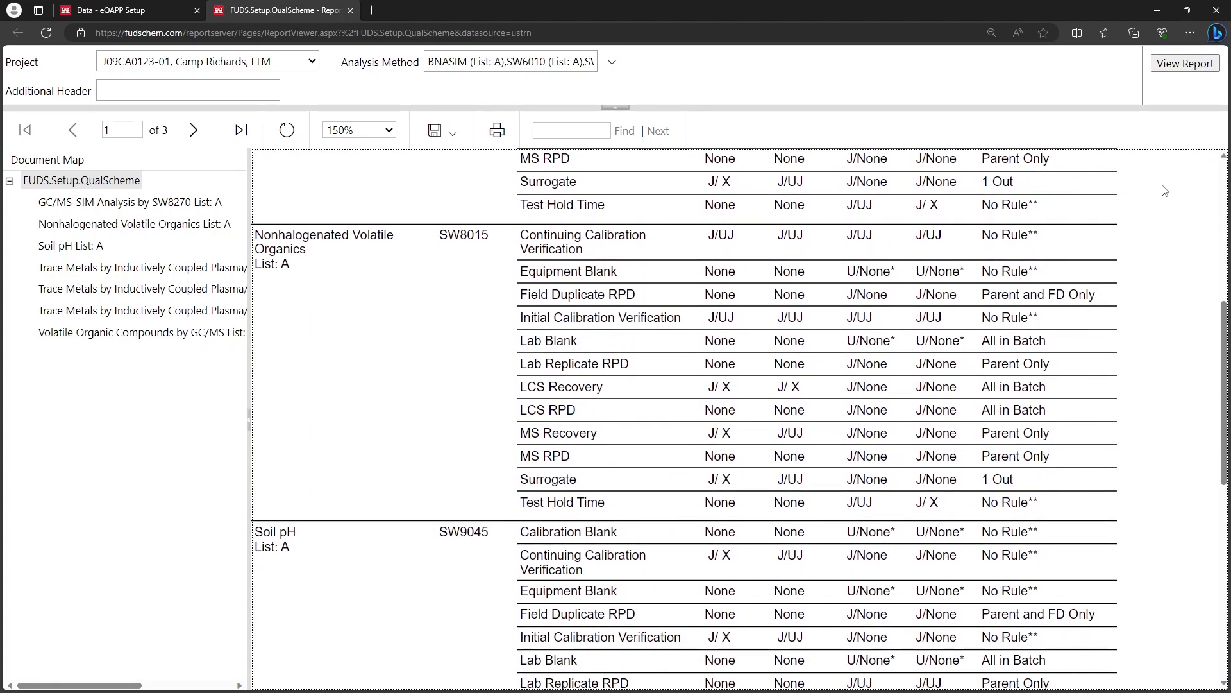
{"action": "scroll", "coordinate": [1166, 191], "scroll_direction": "up", "scroll_amount": 6}
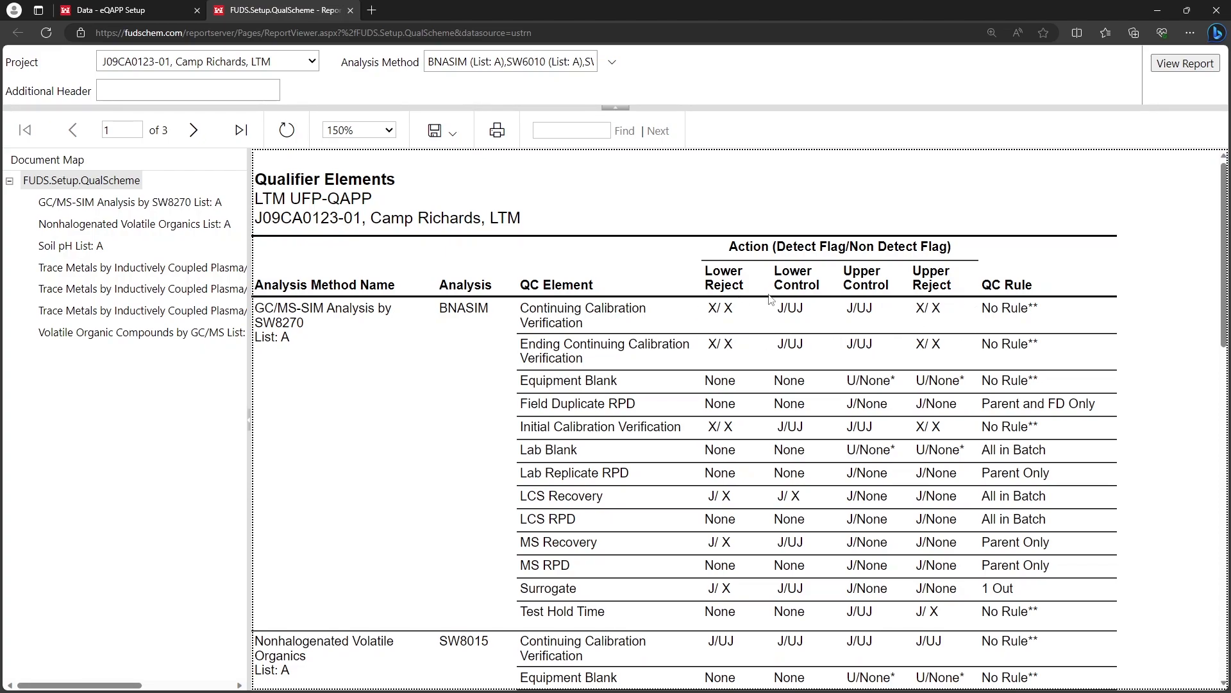
{"action": "scroll", "coordinate": [770, 299], "scroll_direction": "down", "scroll_amount": 15}
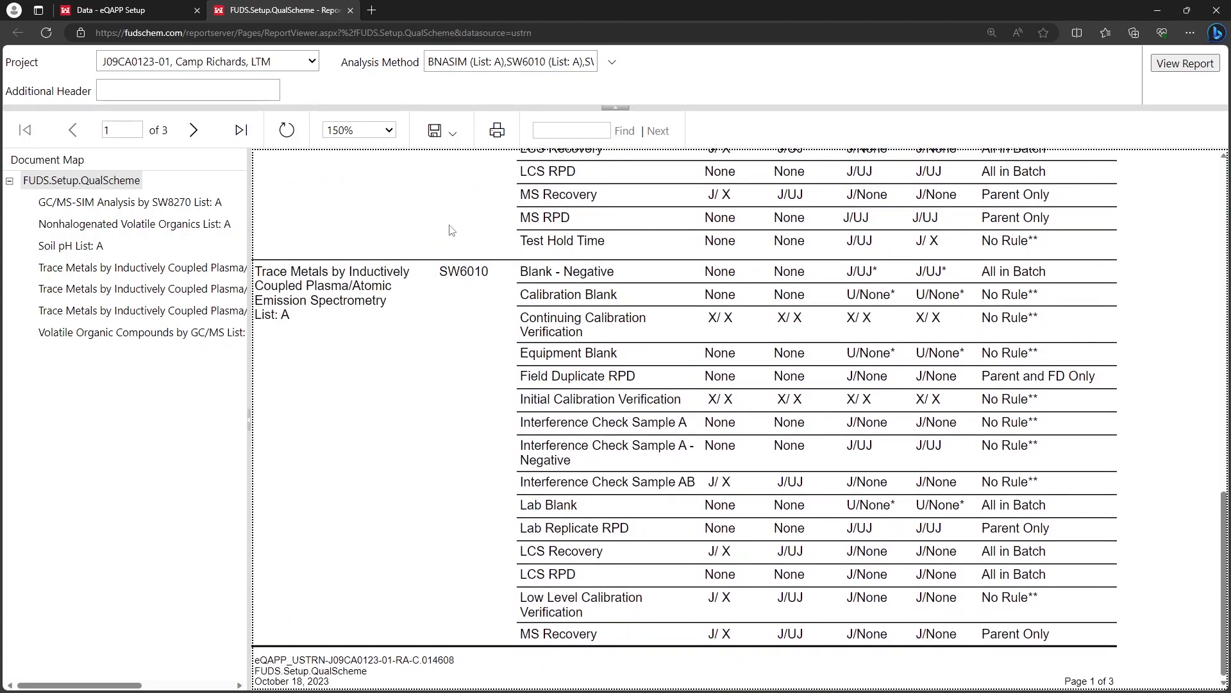
Go to the report's last page and show the available export formats.
{"action": "left_click", "coordinate": [242, 130]}
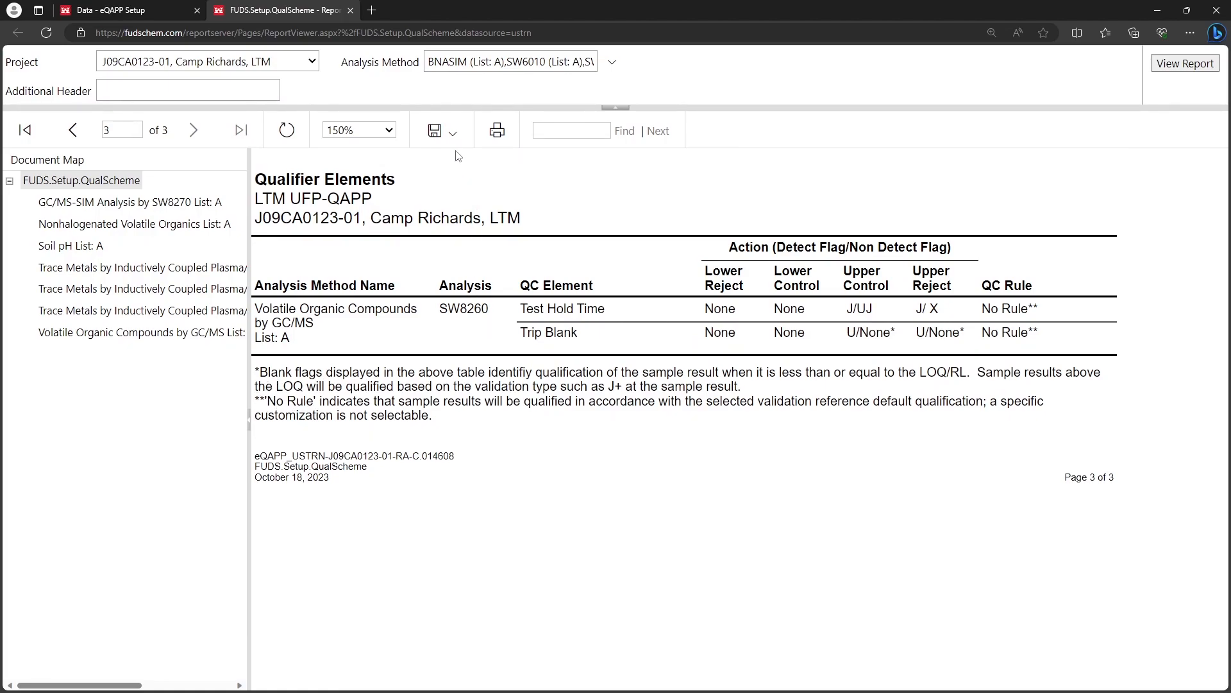
{"action": "left_click", "coordinate": [449, 130]}
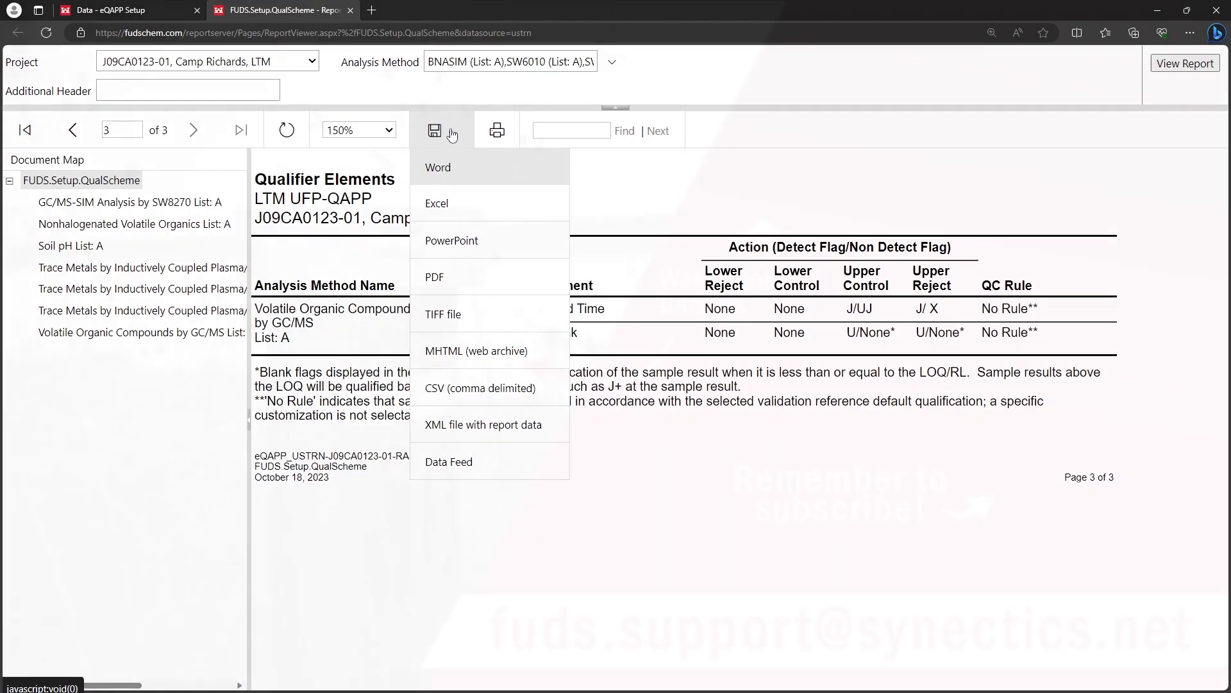